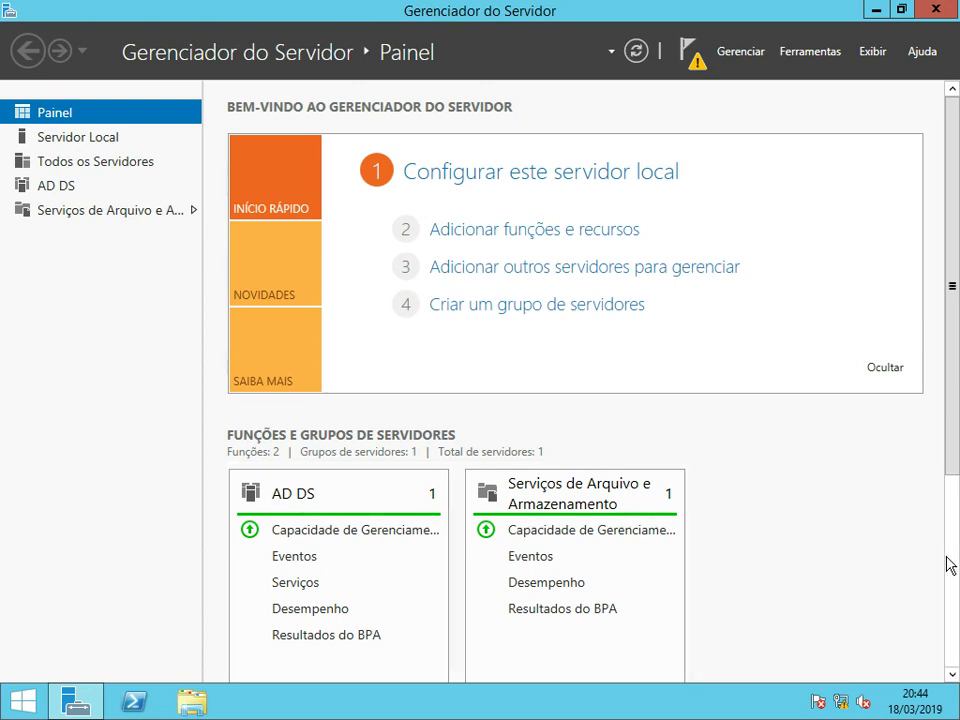
# Open a Command Prompt and run ipconfig to check the server's IP configuration
pyautogui.click(24, 706)
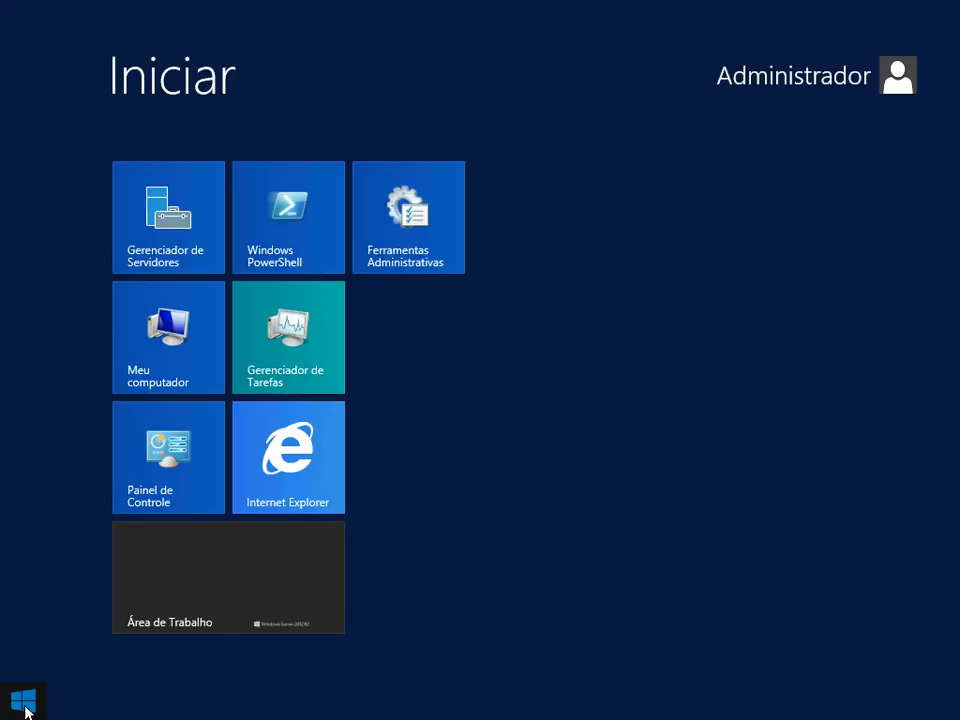
pyautogui.click(26, 704)
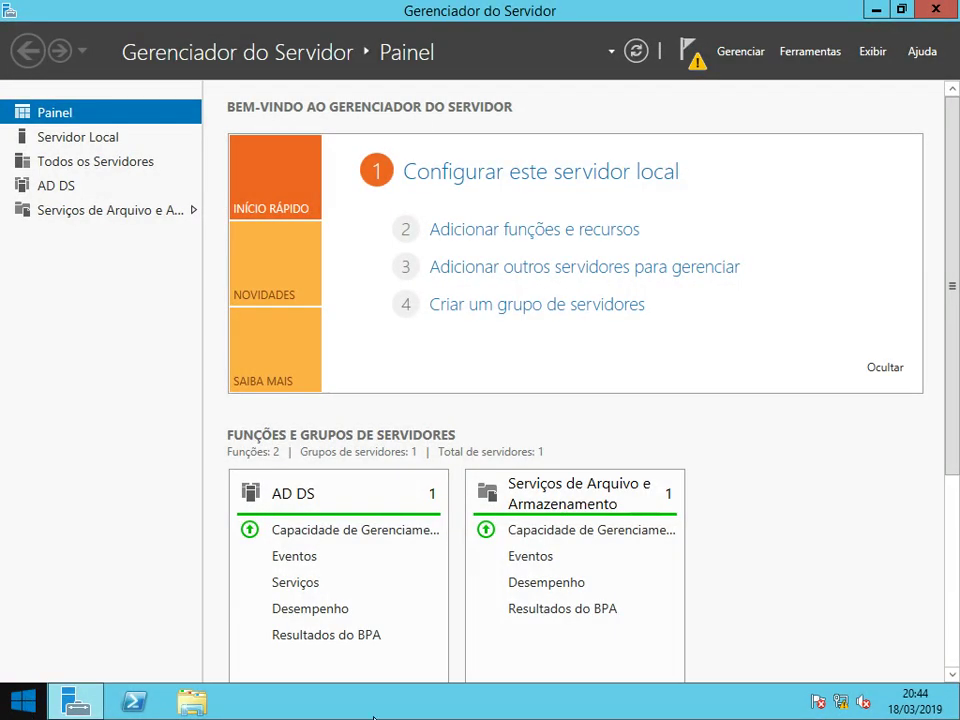
pyautogui.moveTo(947, 706)
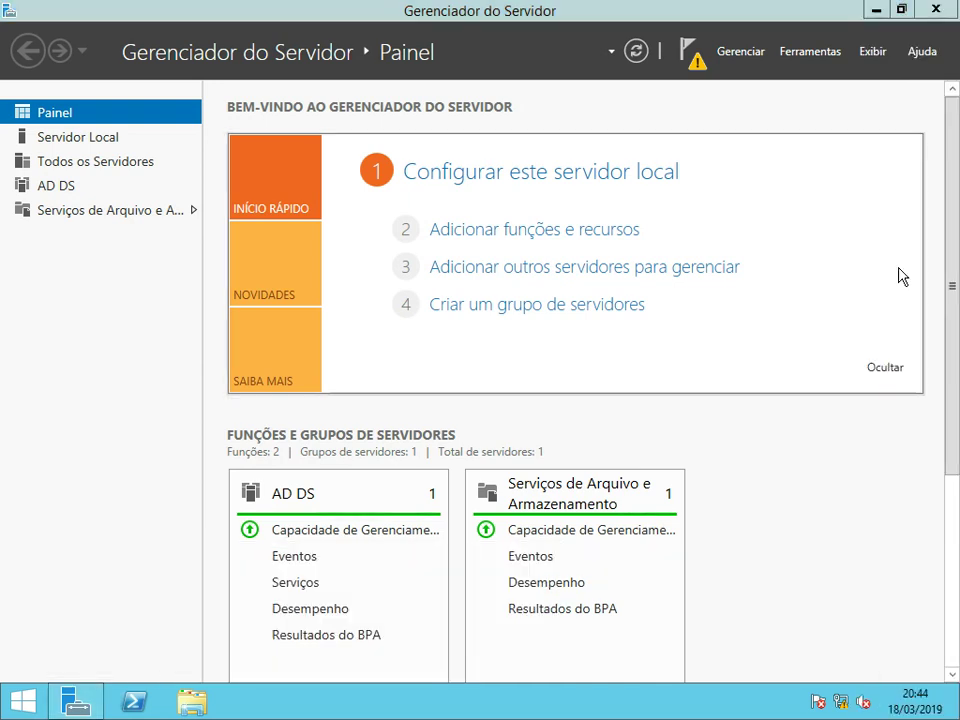
pyautogui.press('super+s')
pyautogui.write('cmd')
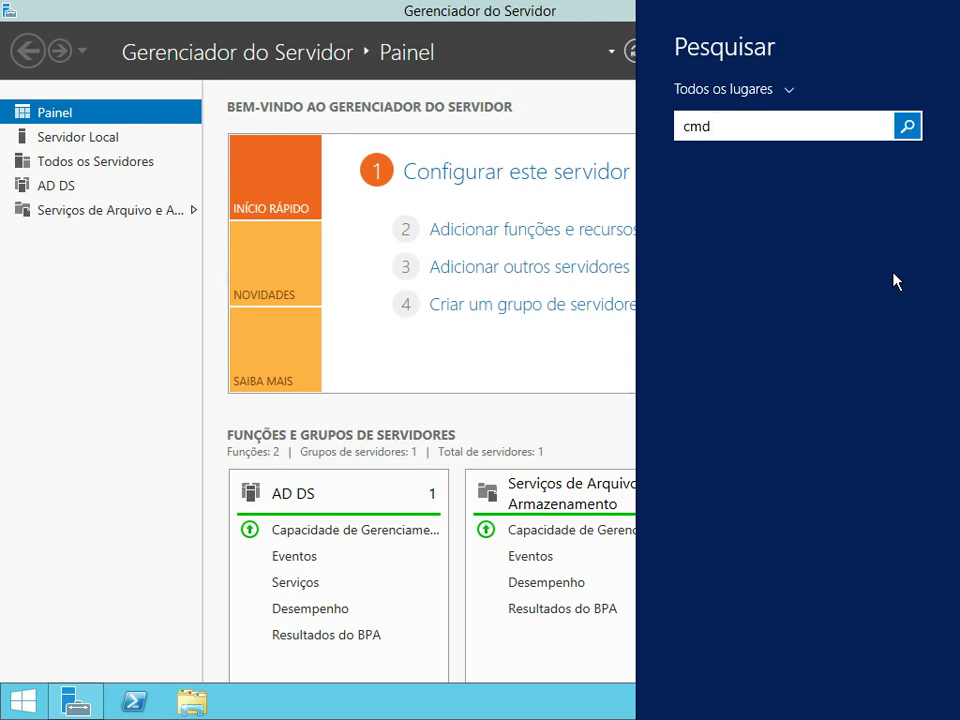
pyautogui.press('Return')
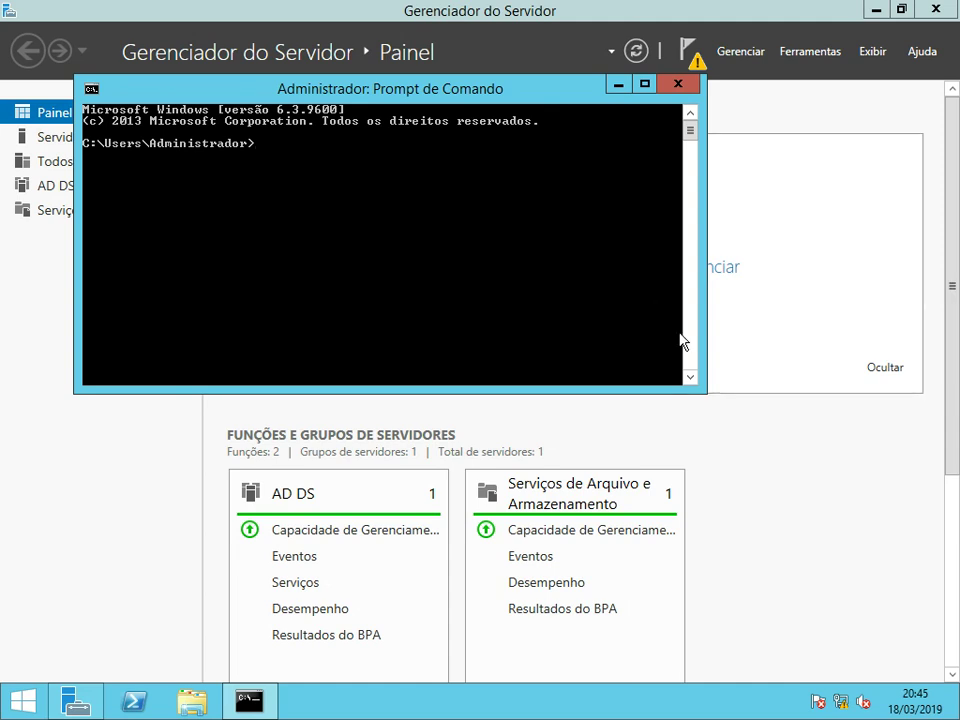
pyautogui.write('ipconfig')
pyautogui.press('Return')
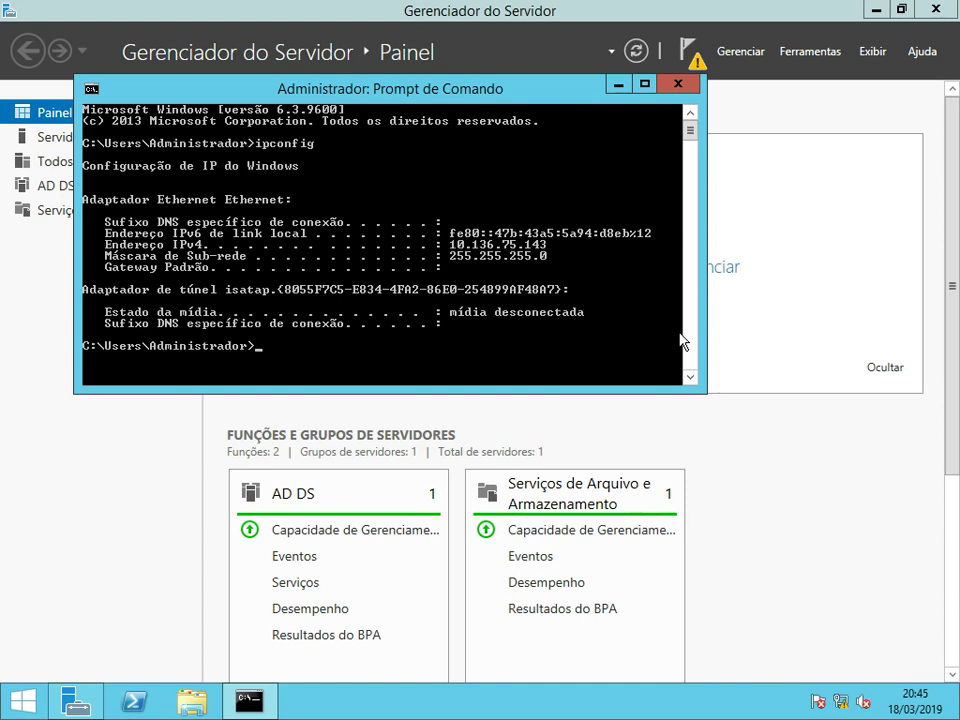
# Open the properties of the Ethernet adapter from the server's network connections
pyautogui.click(843, 706)
pyautogui.rightClick(845, 708)
pyautogui.click(848, 694)
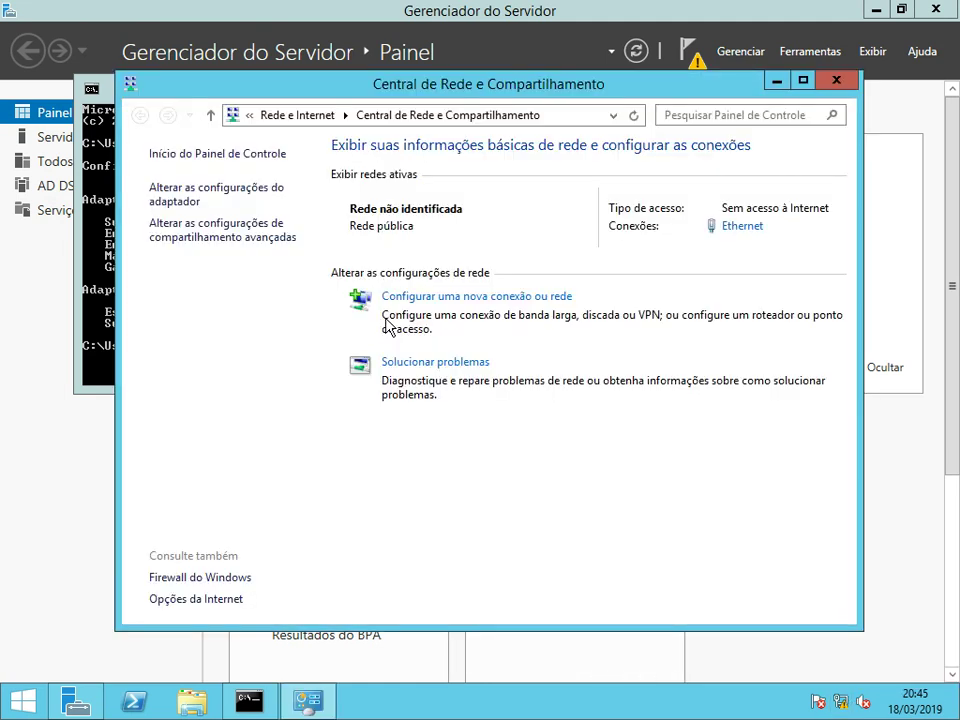
pyautogui.click(177, 199)
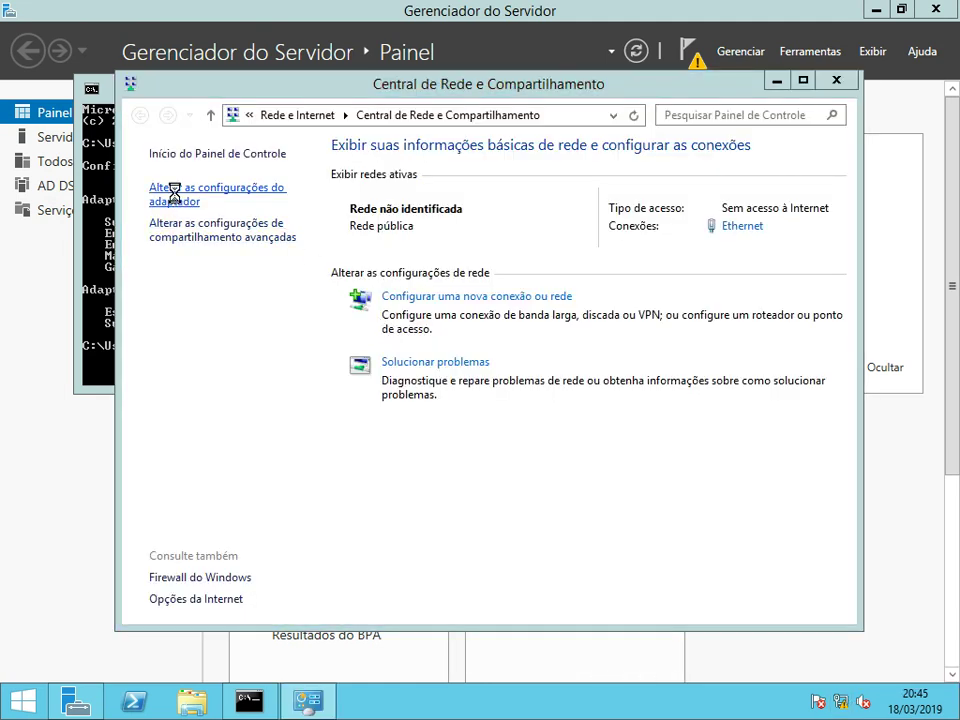
pyautogui.click(291, 216)
pyautogui.rightClick(291, 217)
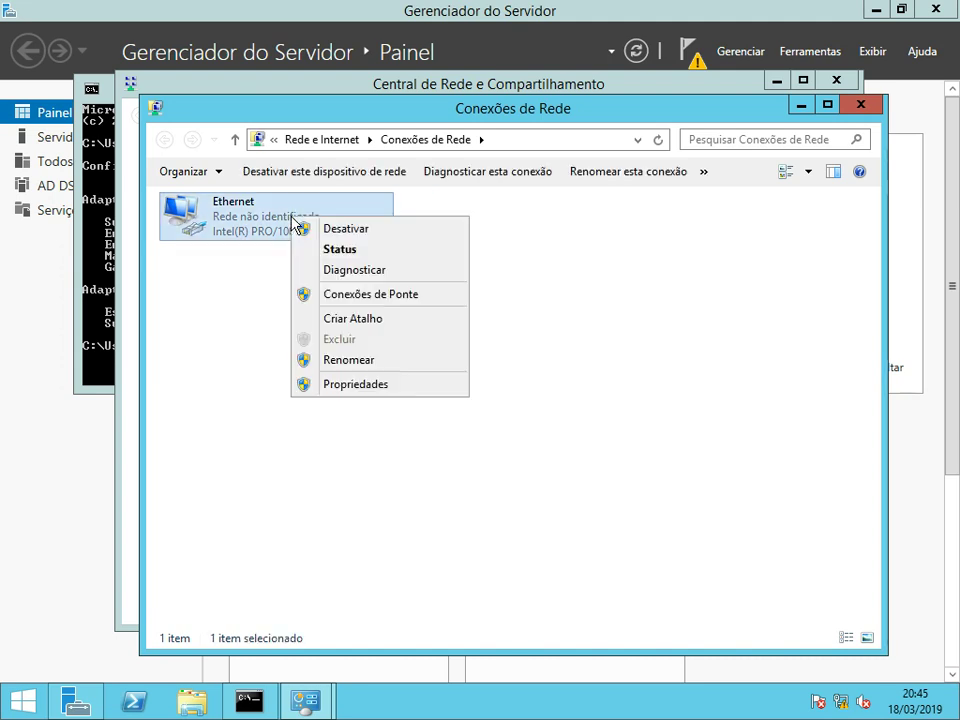
pyautogui.click(374, 386)
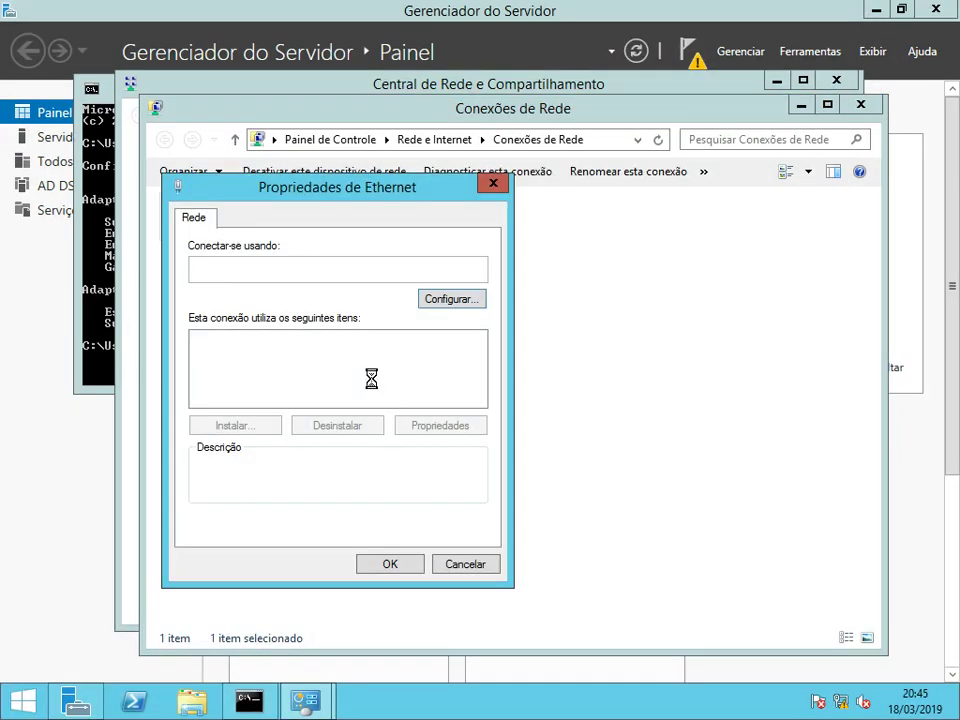
# Check the Ethernet adapter's TCP/IPv4 address settings and close its properties without editing them
pyautogui.click(479, 383)
pyautogui.doubleClick(479, 383)
pyautogui.click(479, 383)
pyautogui.click(479, 383)
pyautogui.click(380, 375)
pyautogui.doubleClick(380, 375)
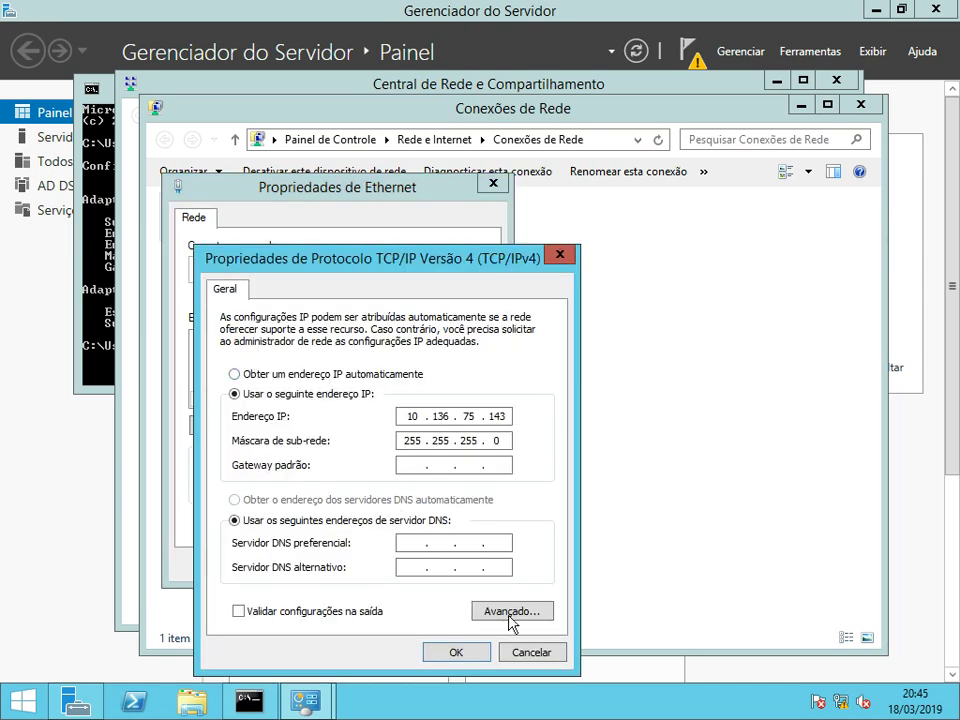
pyautogui.click(534, 655)
pyautogui.click(390, 564)
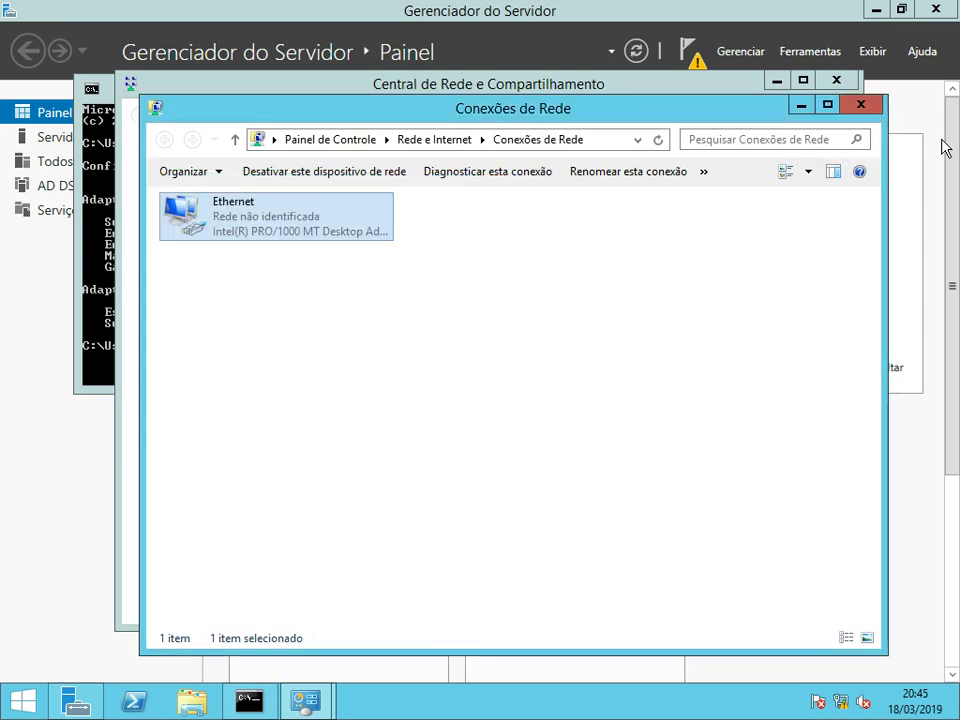
# Close the network connections and sharing center windows along with the Command Prompt
pyautogui.click(862, 108)
pyautogui.click(845, 82)
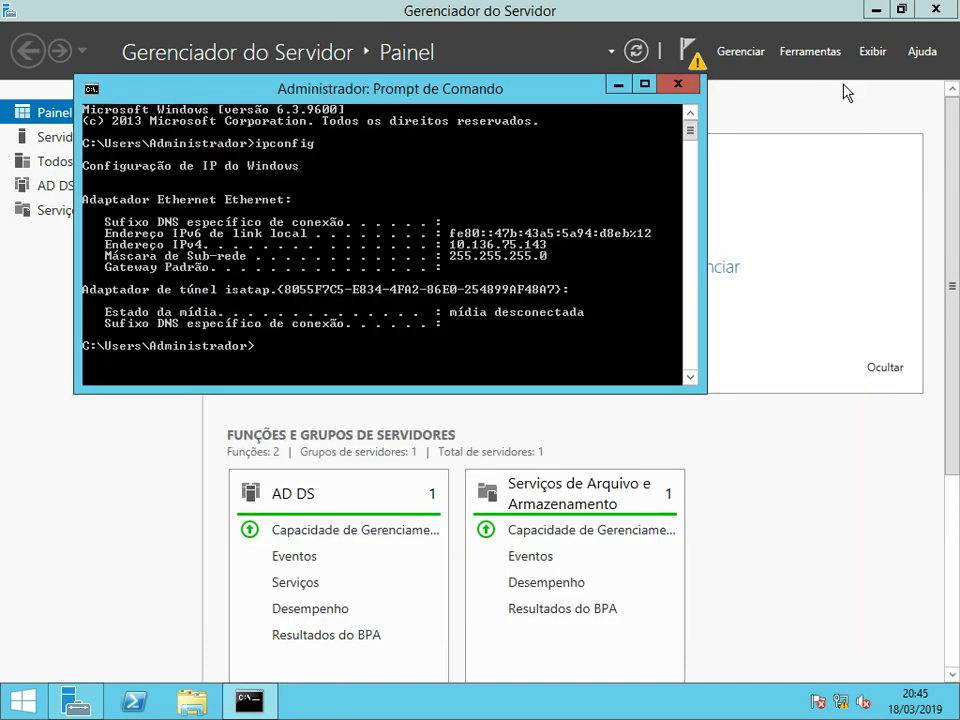
pyautogui.click(678, 84)
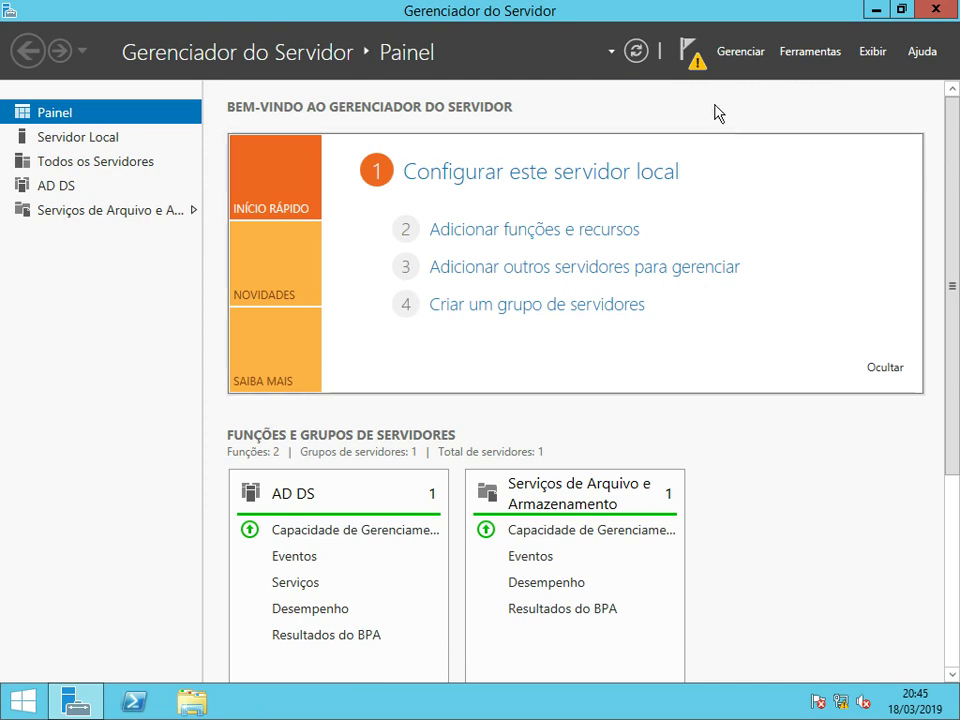
# Start promoting this server to a domain controller from the post-deployment configuration notification
pyautogui.click(694, 58)
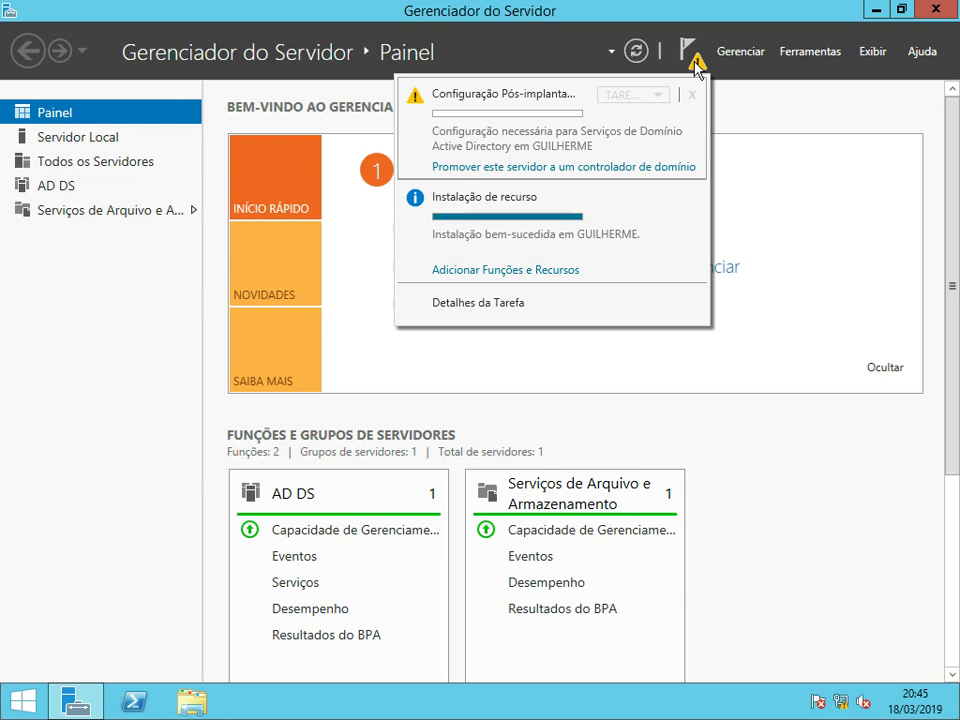
pyautogui.click(581, 168)
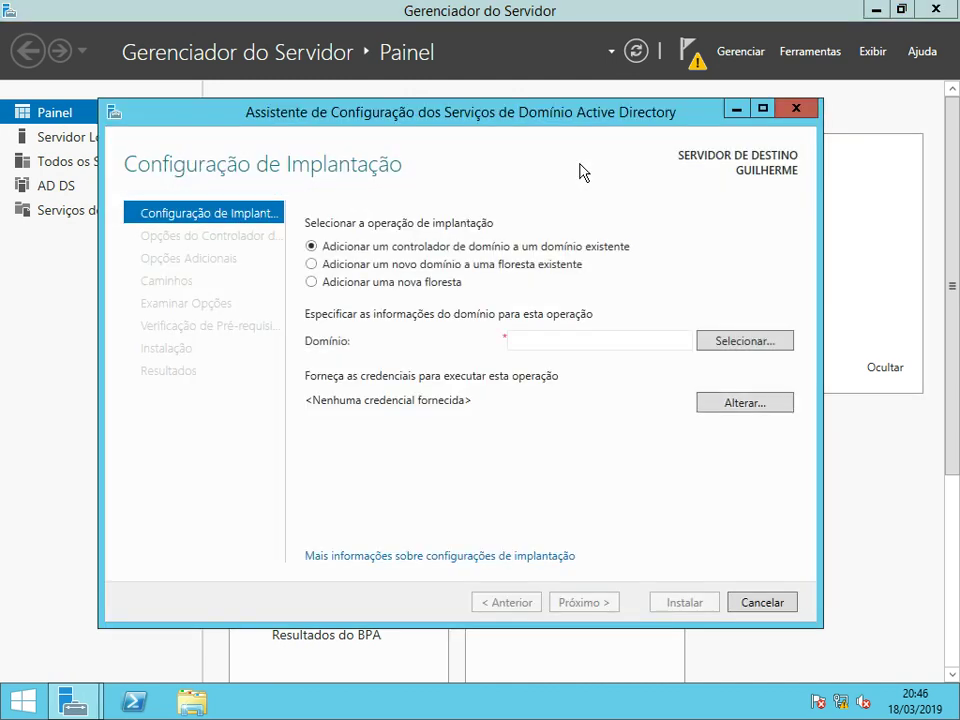
pyautogui.click(575, 341)
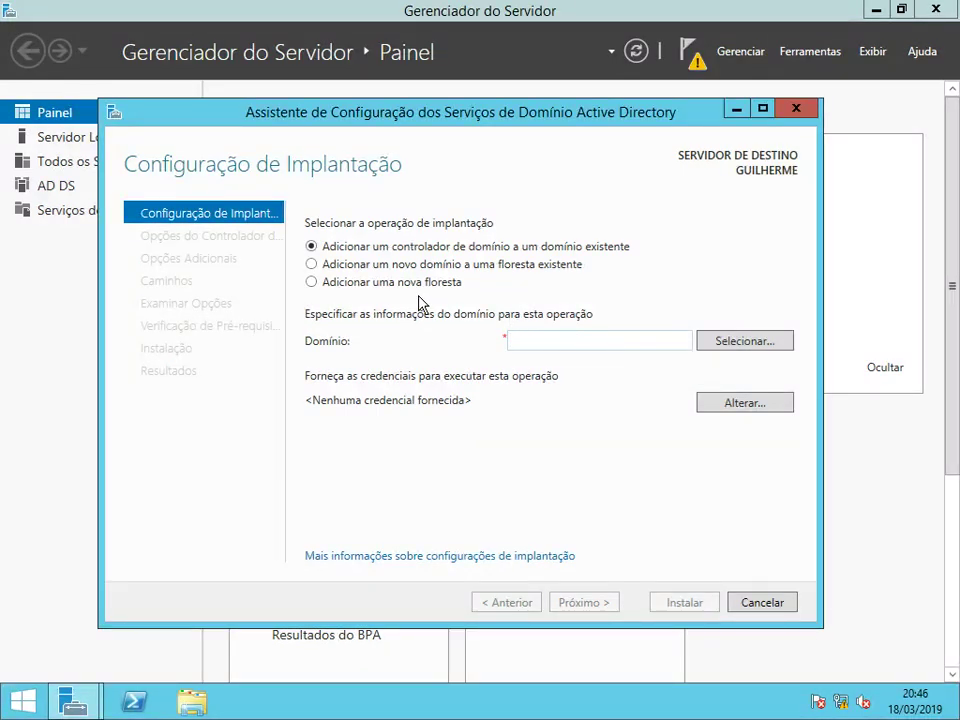
# Set the deployment to add a new forest with the root domain name professor.local and proceed to the domain controller options
pyautogui.click(386, 285)
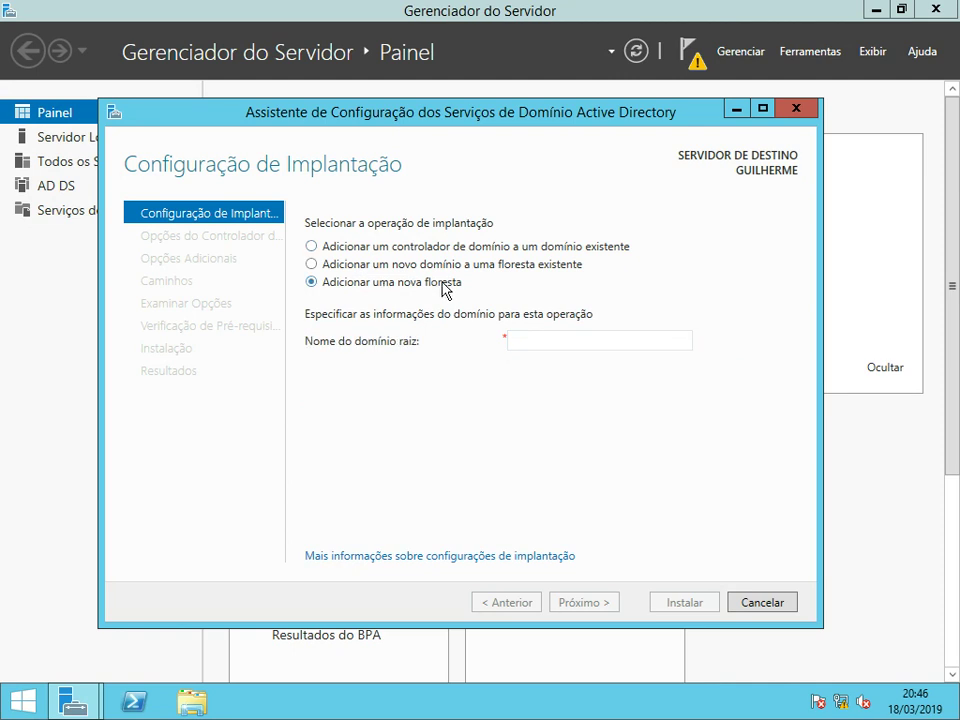
pyautogui.click(574, 341)
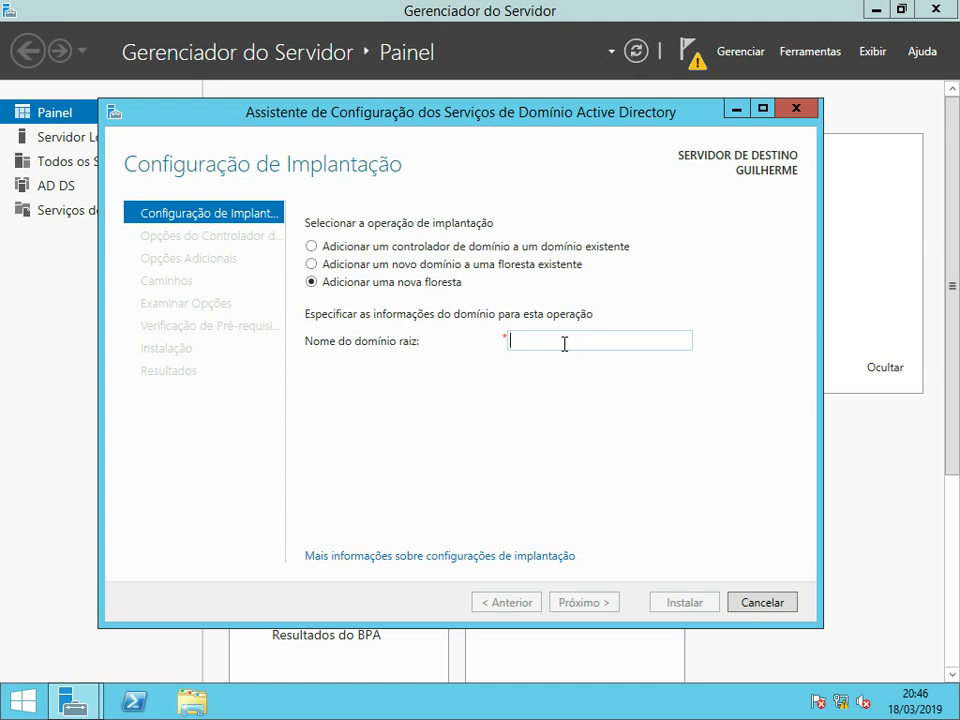
pyautogui.write('pr')
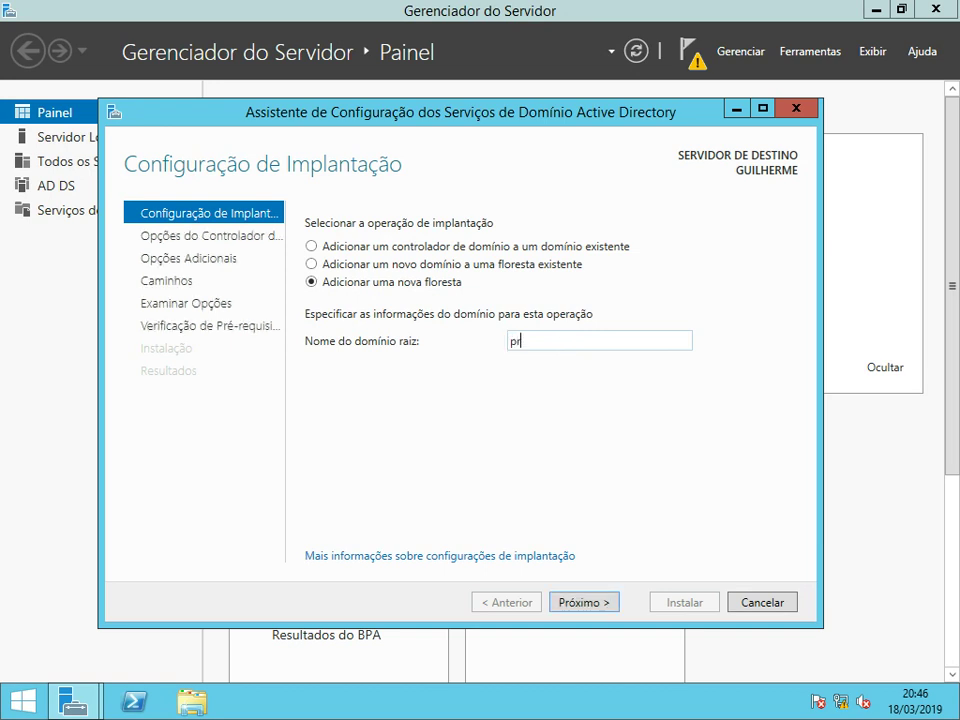
pyautogui.write('ofessor.local')
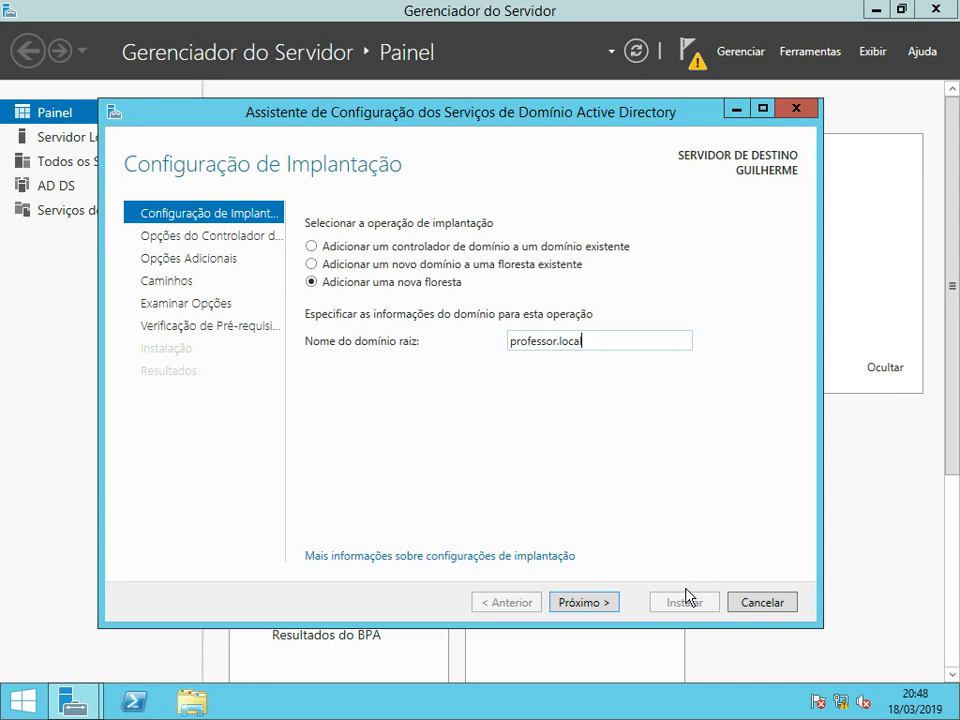
pyautogui.click(605, 604)
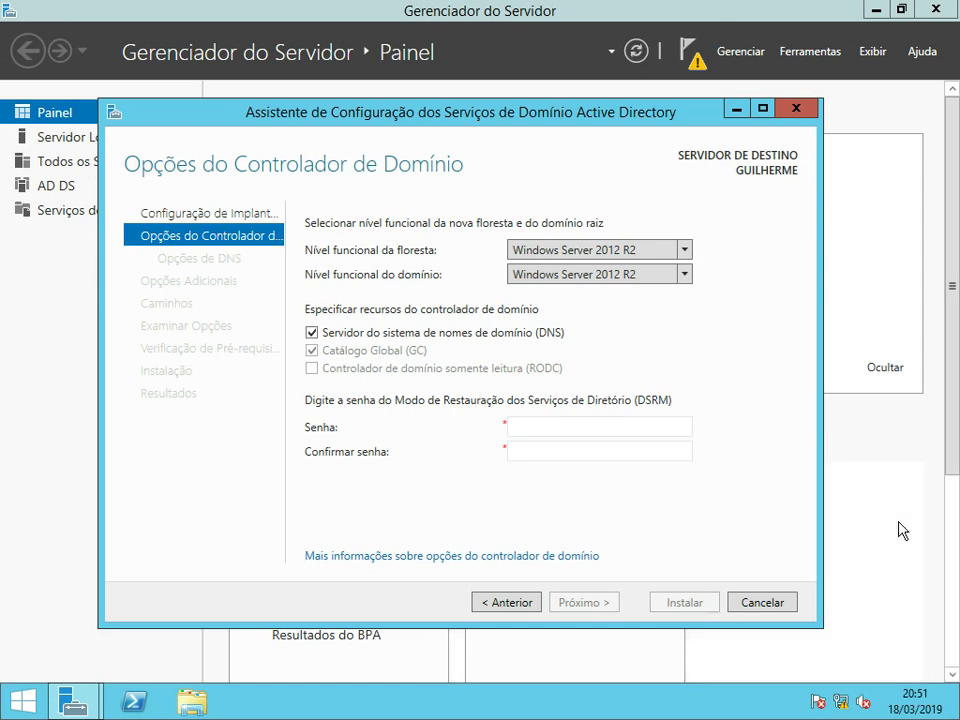
# Enter and confirm the Directory Services Restore Mode (DSRM) password and proceed to the DNS options
pyautogui.click(566, 433)
pyautogui.write('••••••')
pyautogui.write('••••••')
pyautogui.press('Tab')
pyautogui.write('•••')
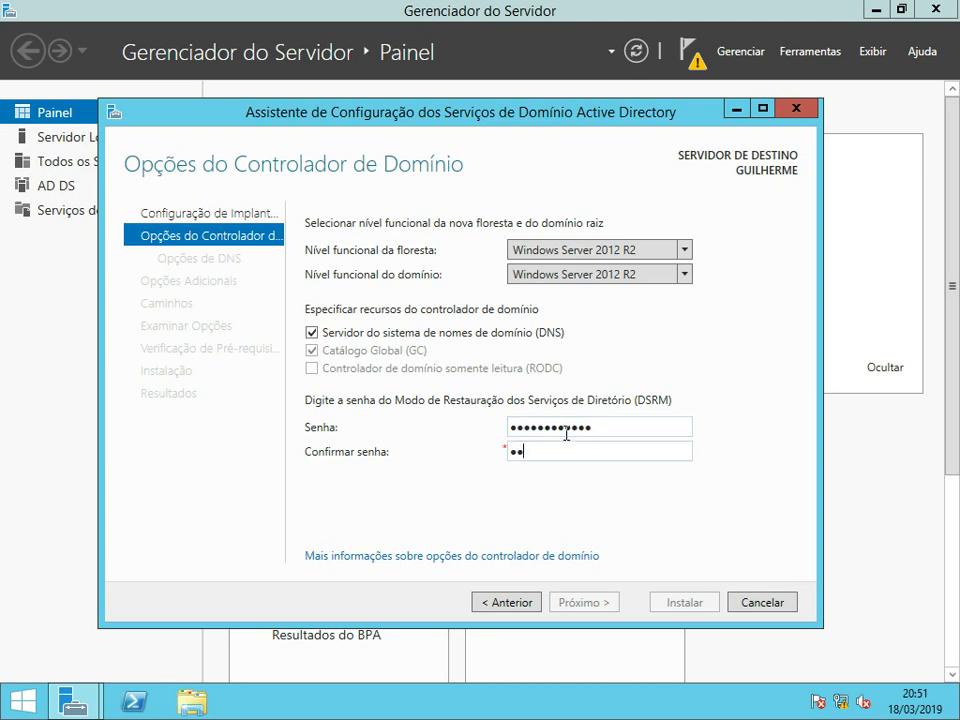
pyautogui.write('•••••••••')
pyautogui.press('Return')
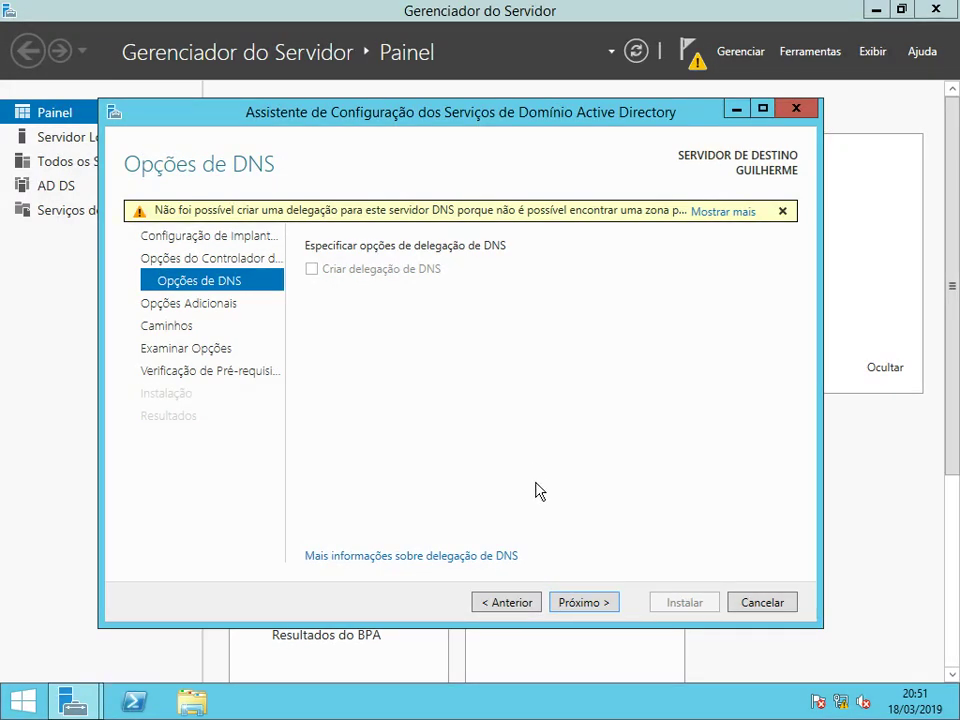
# Accept the DNS options, the NetBIOS domain name PROFESSOR and the default database, log and SYSVOL folders
pyautogui.click(591, 602)
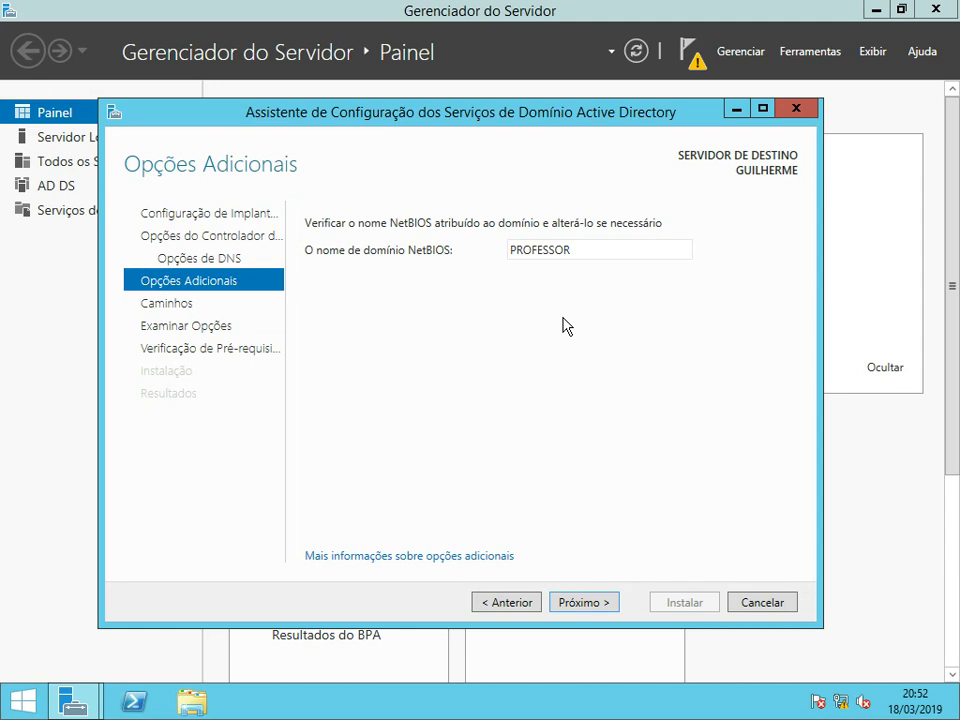
pyautogui.click(598, 606)
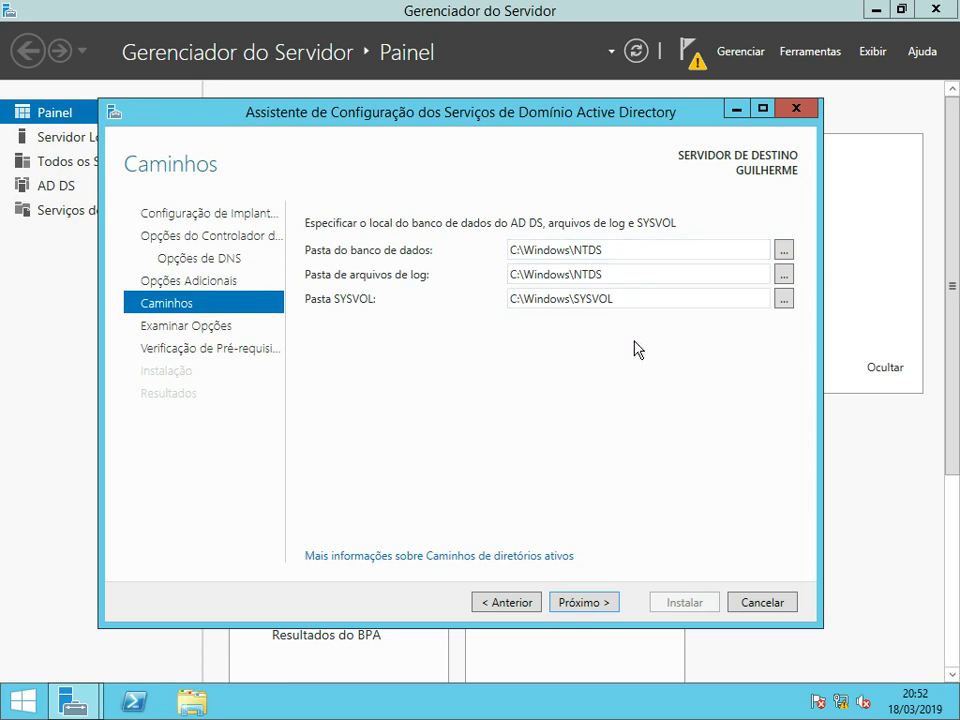
pyautogui.click(585, 602)
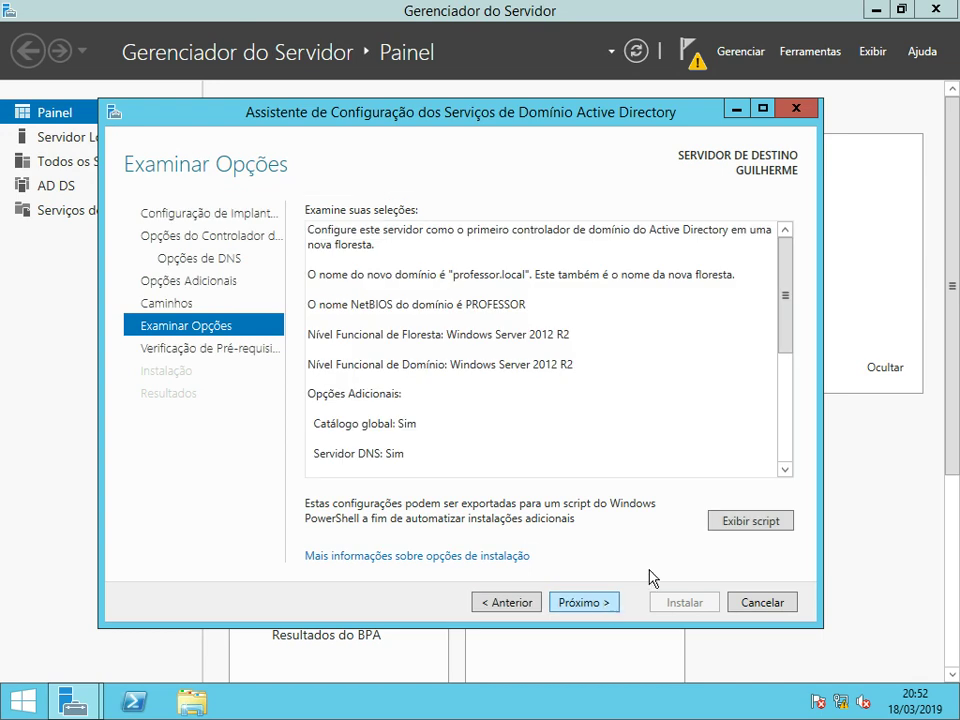
# Review the selected options and the generated PowerShell deployment script, and proceed to the prerequisites check
pyautogui.click(789, 365)
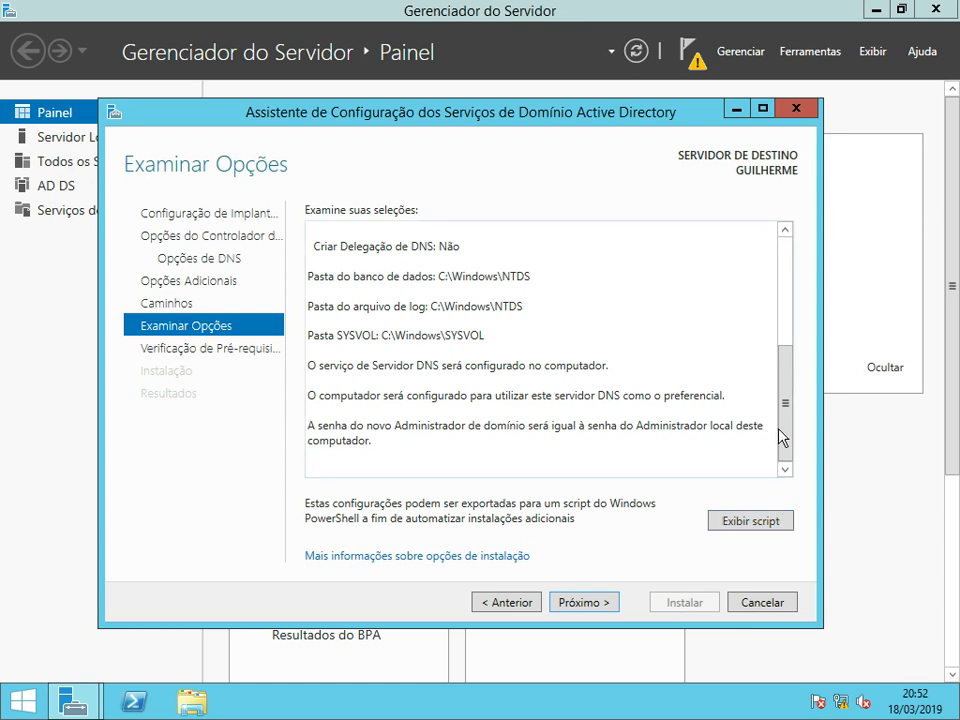
pyautogui.scroll(1, 791, 381)
pyautogui.scroll(5, 810, 262)
pyautogui.scroll(-6, 818, 330)
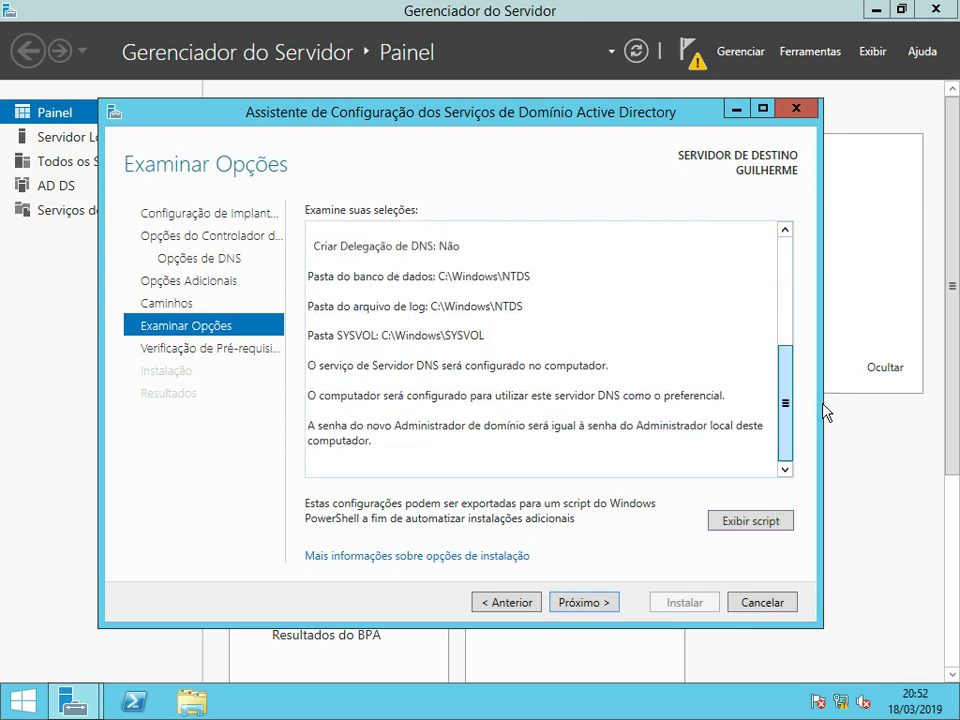
pyautogui.click(750, 521)
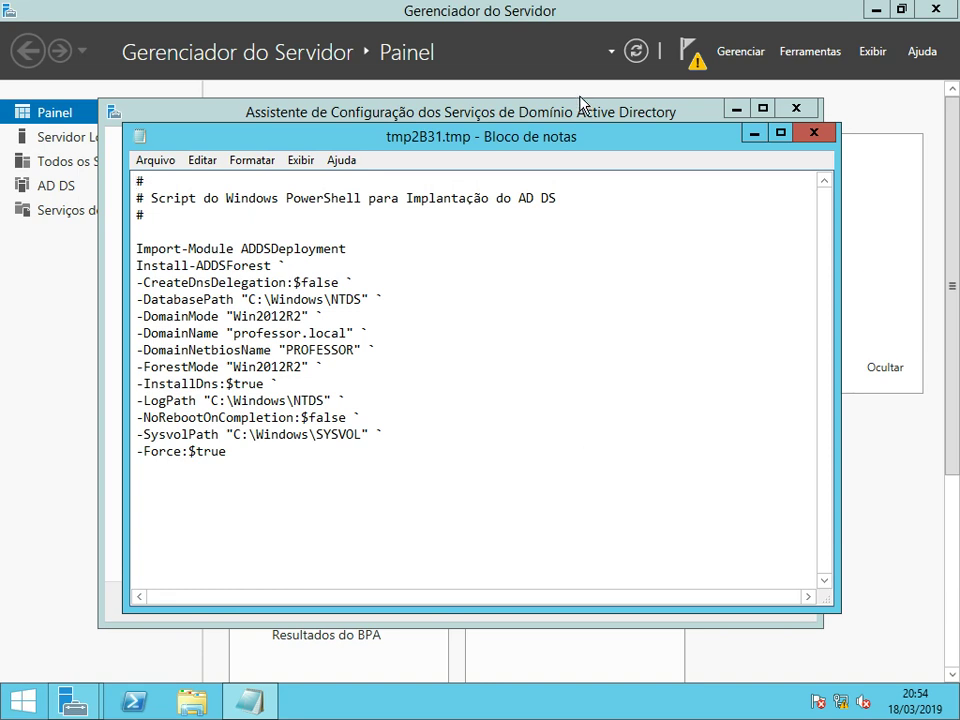
pyautogui.click(813, 133)
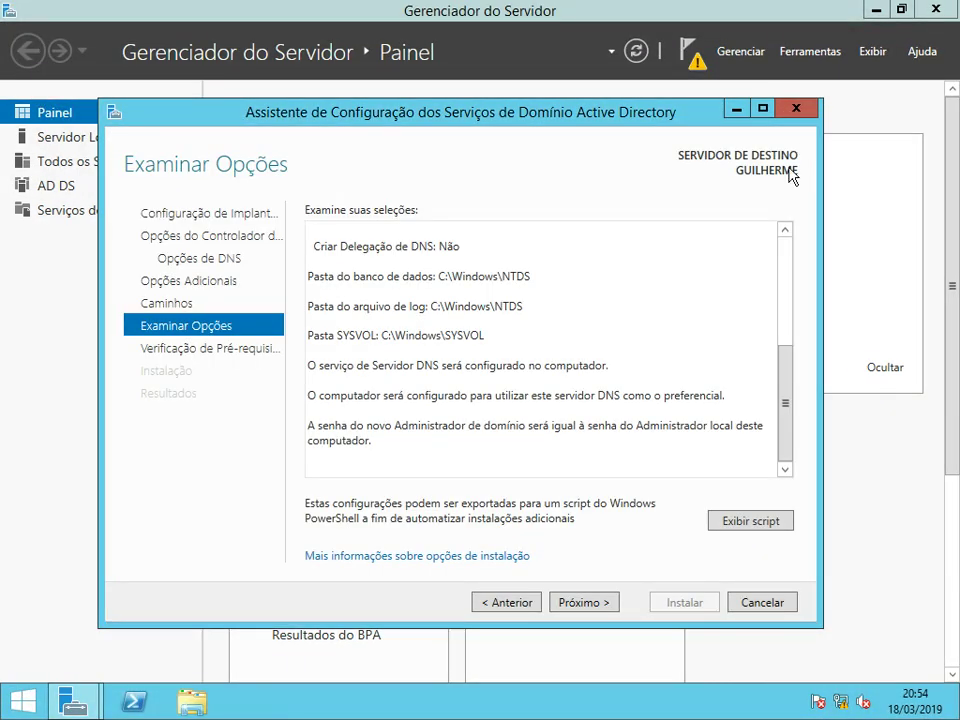
pyautogui.click(604, 604)
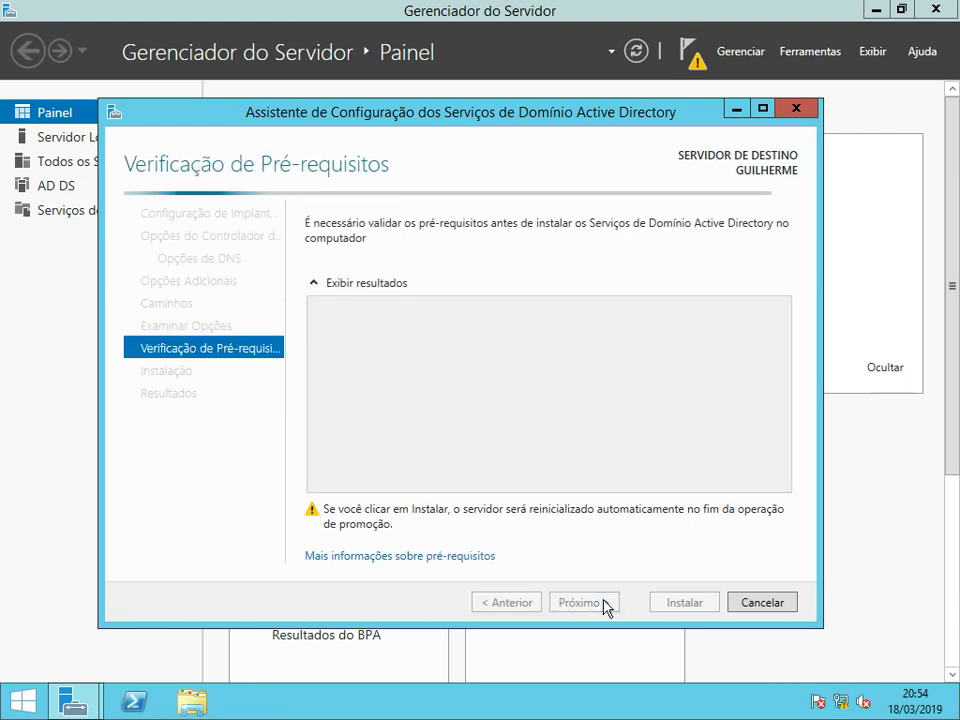